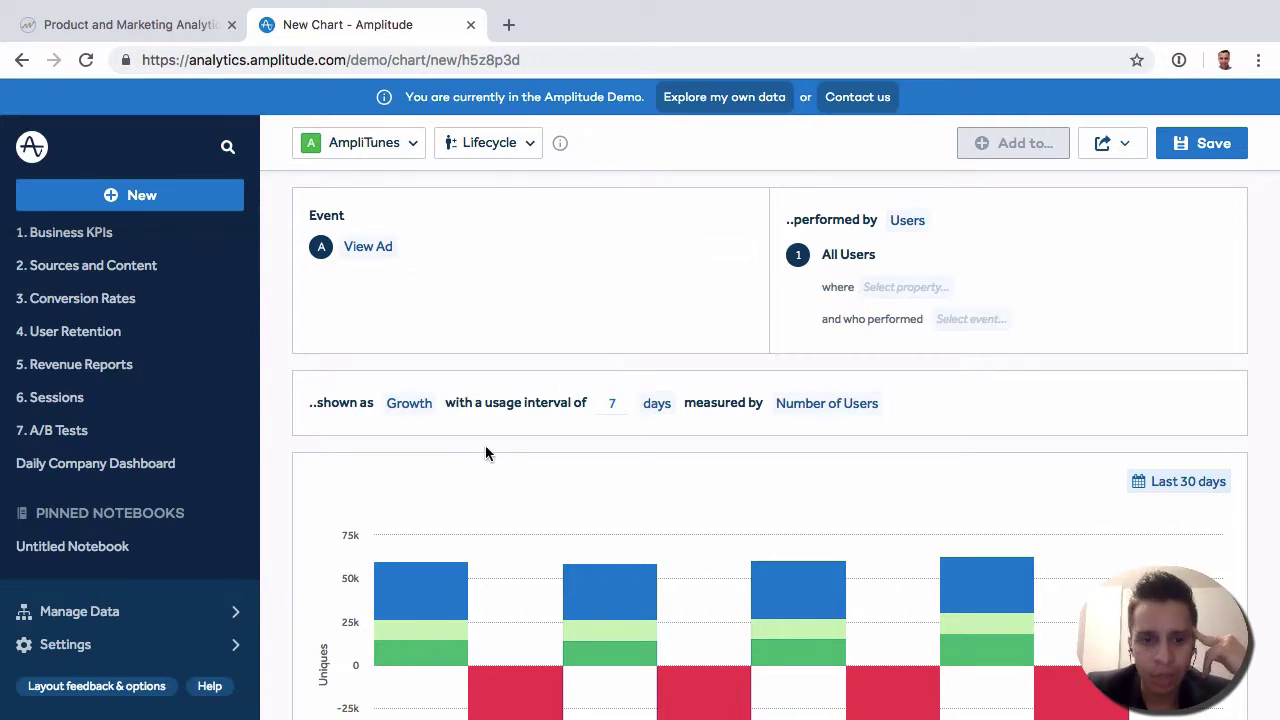
# Step: Scroll through the current View Ad lifecycle chart and its Breakdown table to inspect it
pyautogui.scroll(-1, 615, 477)
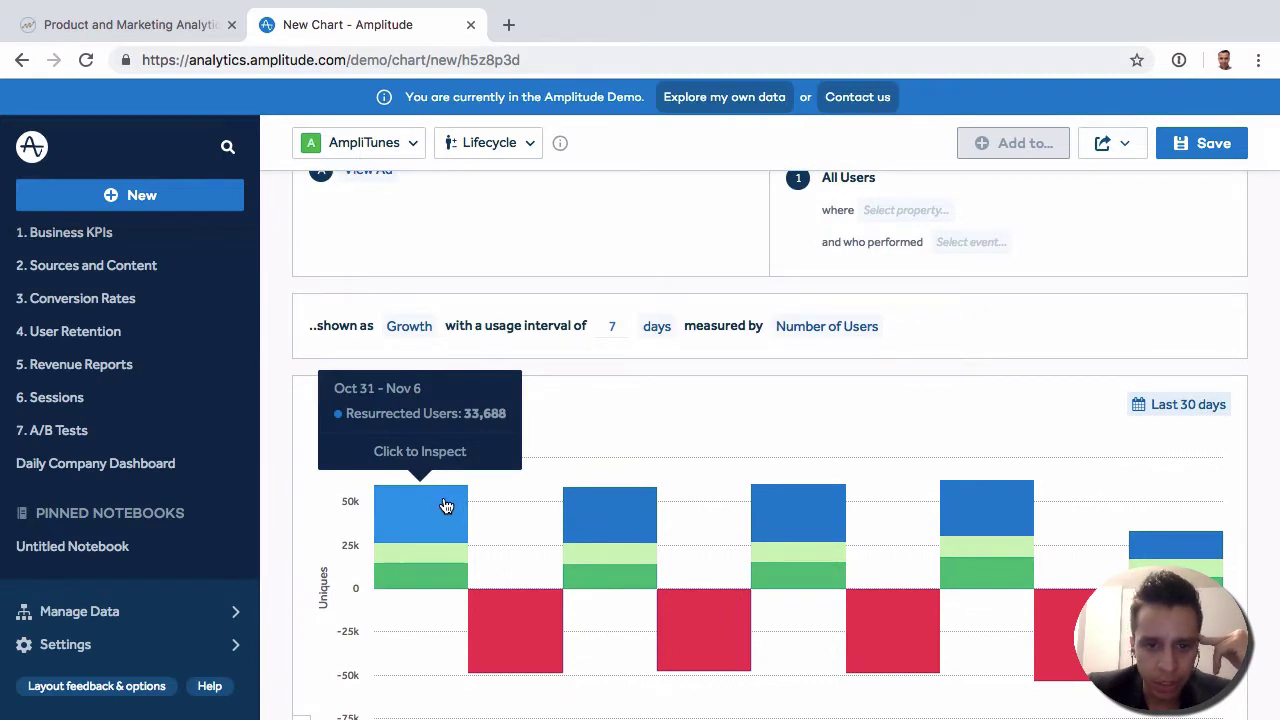
pyautogui.scroll(1, 684, 485)
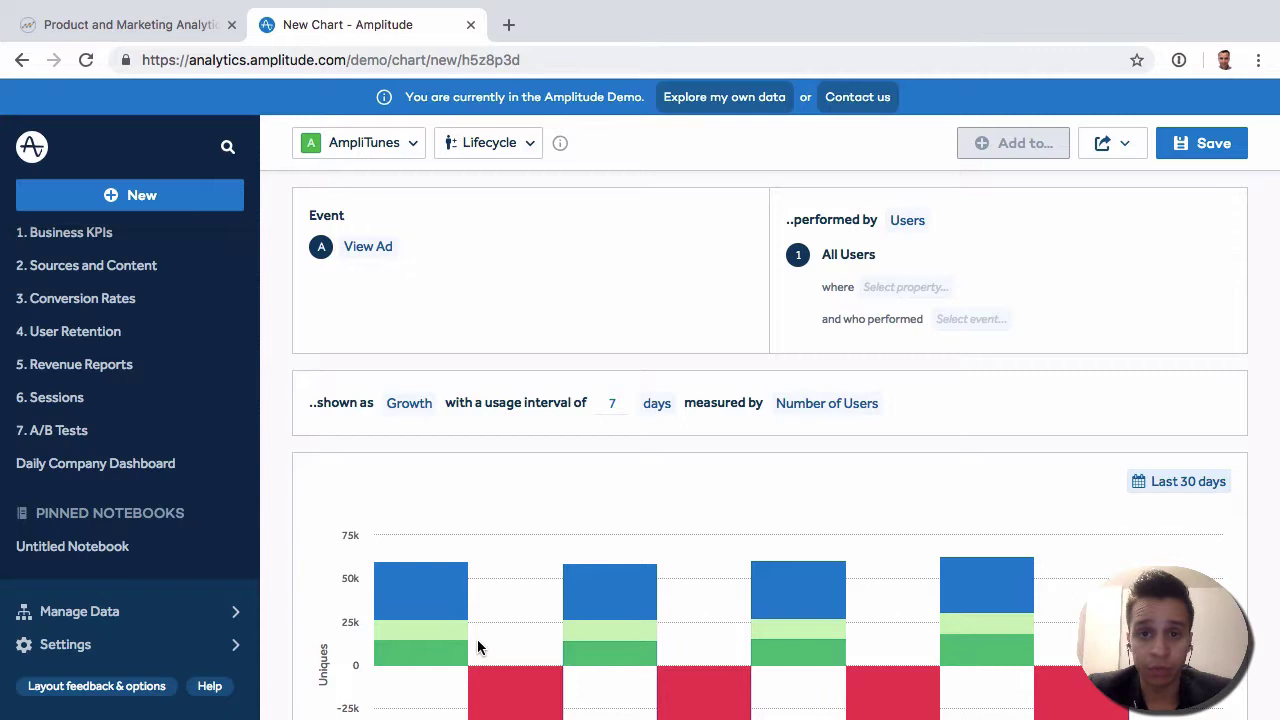
pyautogui.moveTo(448, 608)
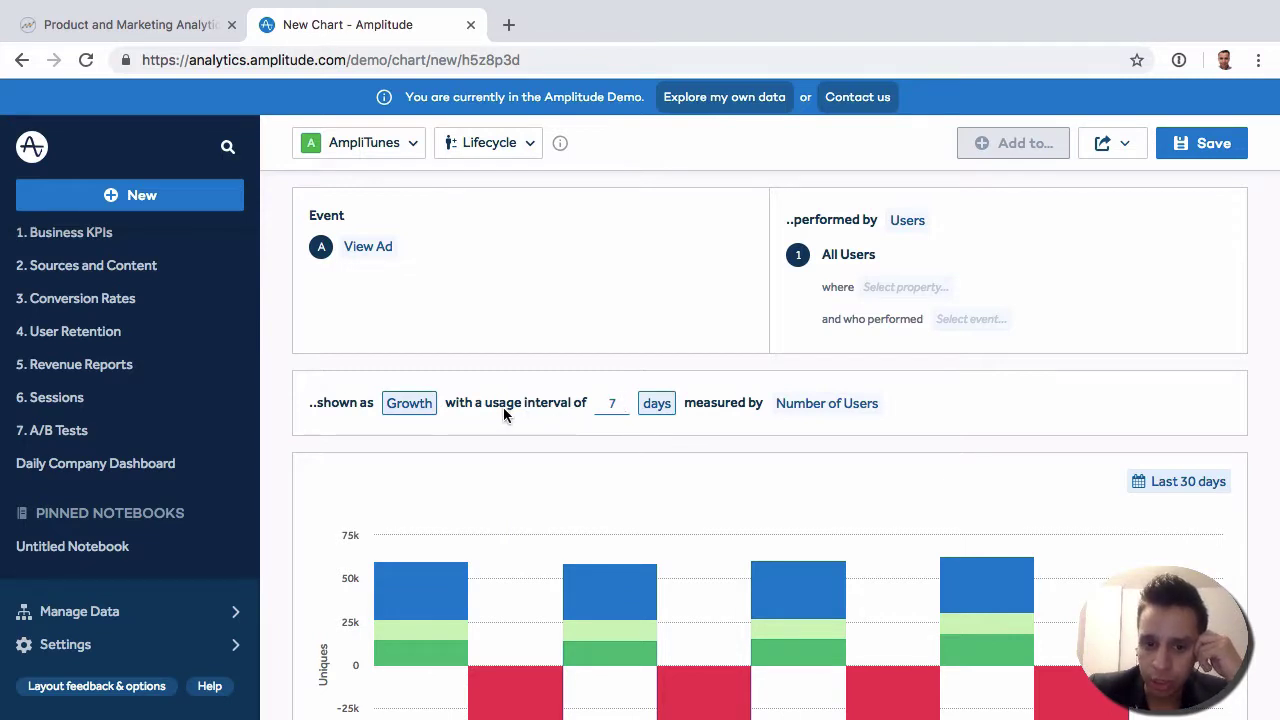
pyautogui.scroll(-1, 503, 407)
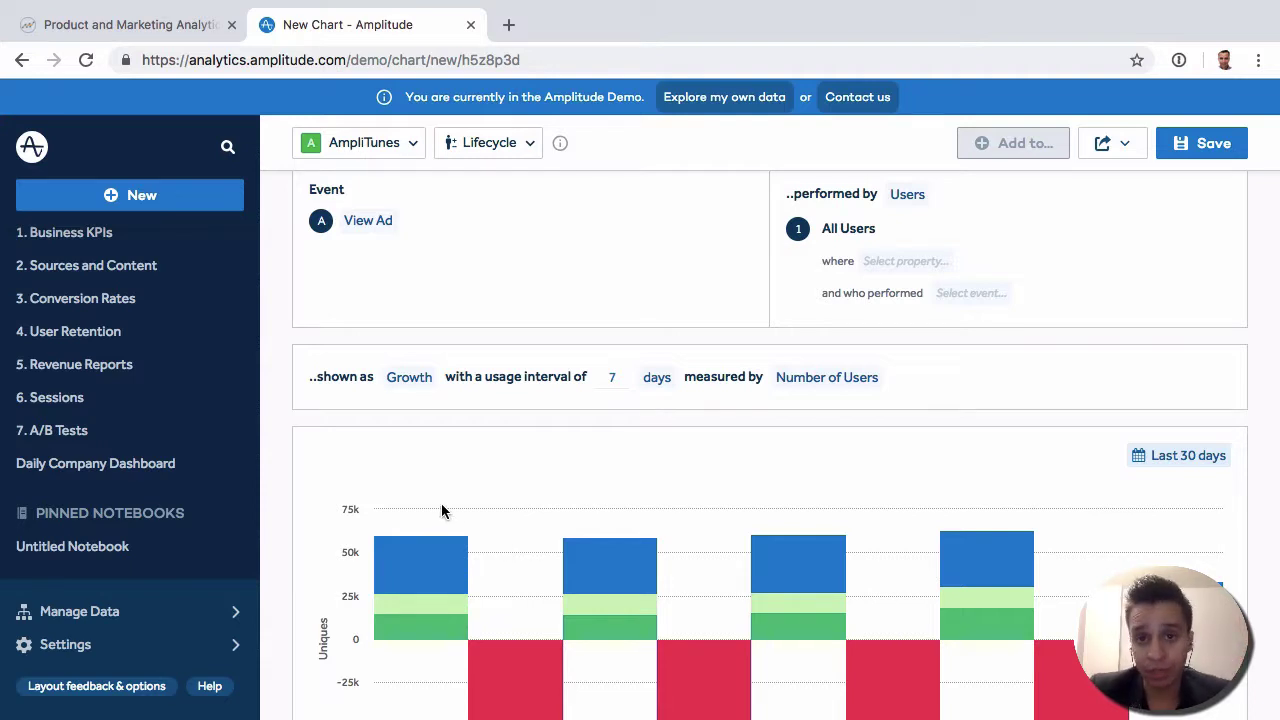
pyautogui.moveTo(453, 551)
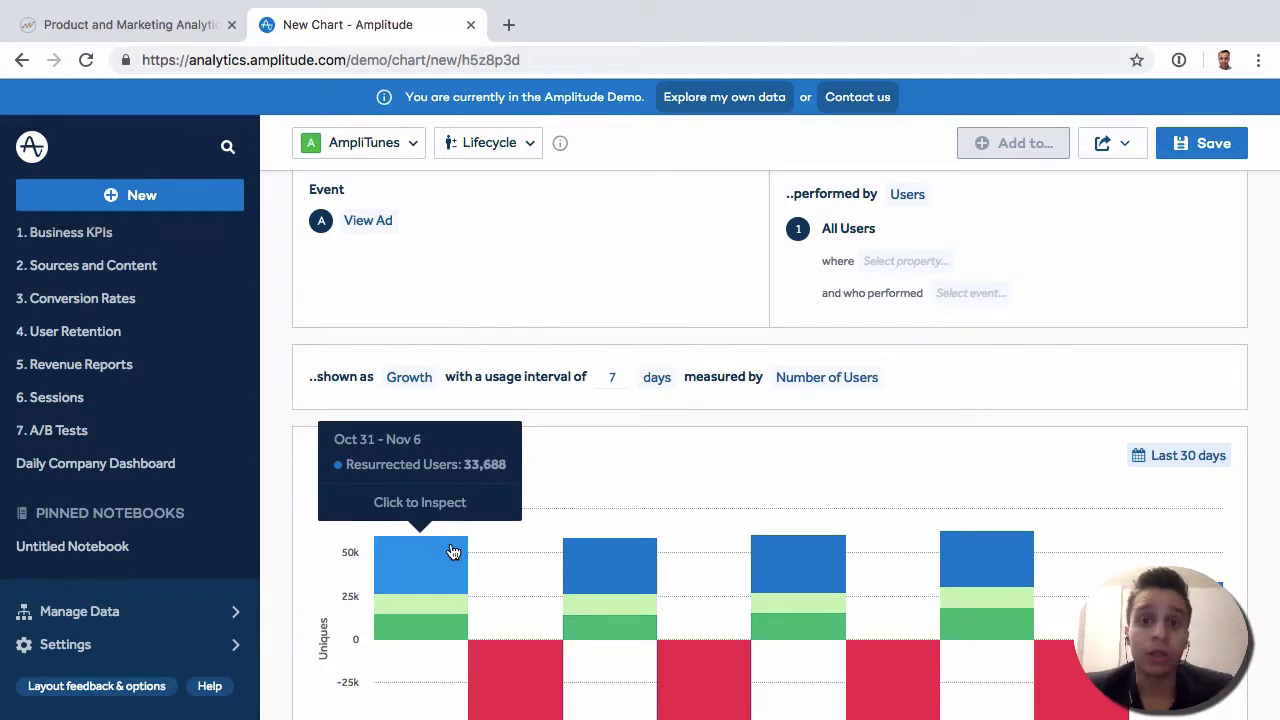
pyautogui.scroll(-1, 680, 500)
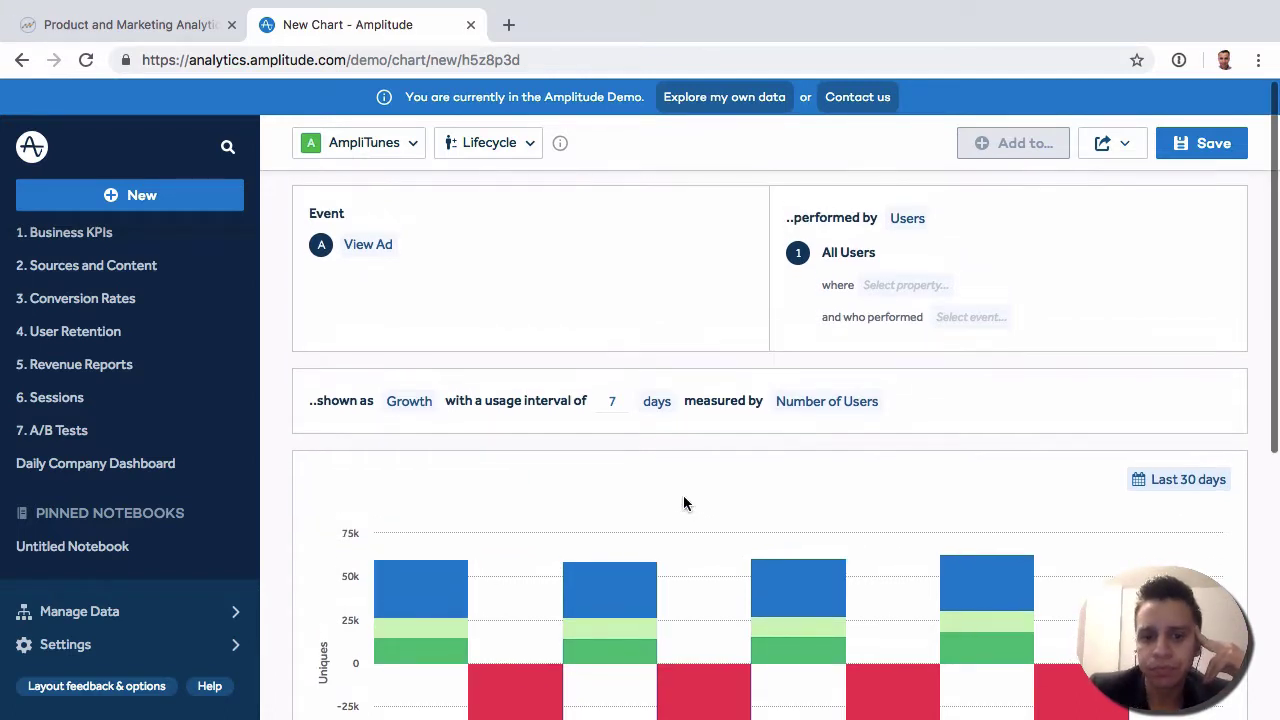
pyautogui.moveTo(609, 572)
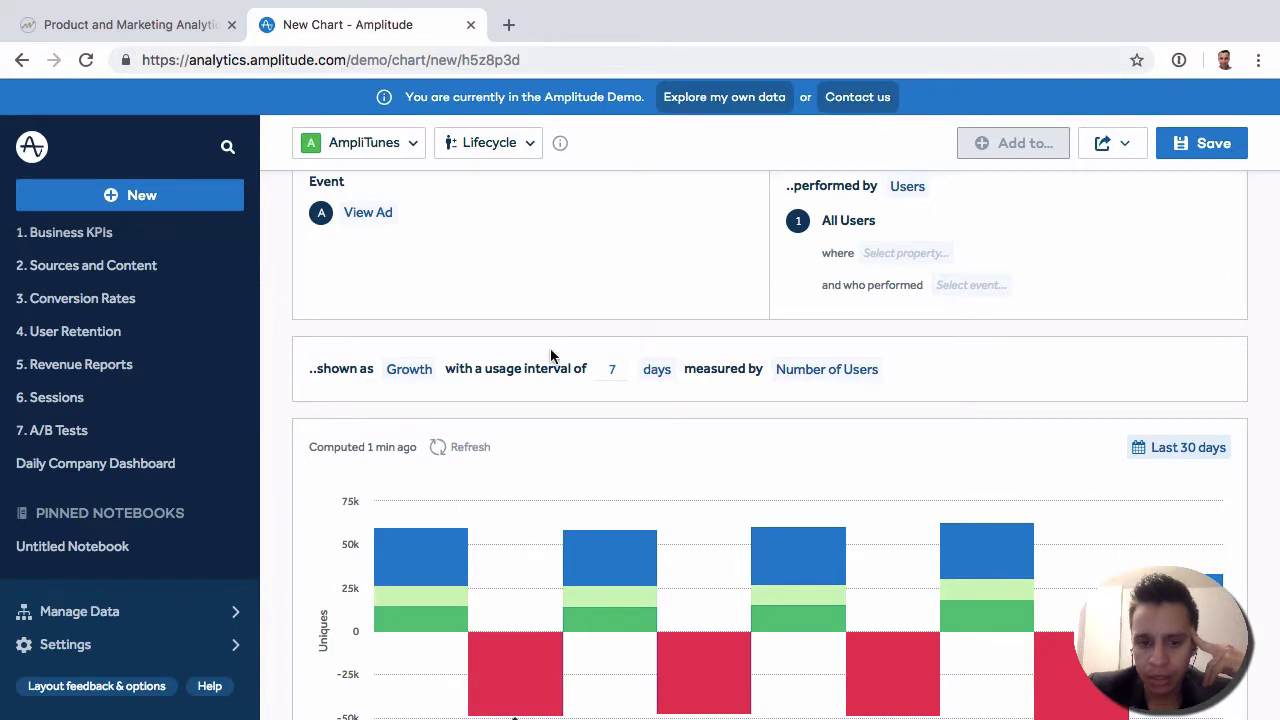
pyautogui.scroll(-2, 561, 333)
pyautogui.scroll(-1, 563, 333)
pyautogui.moveTo(427, 442)
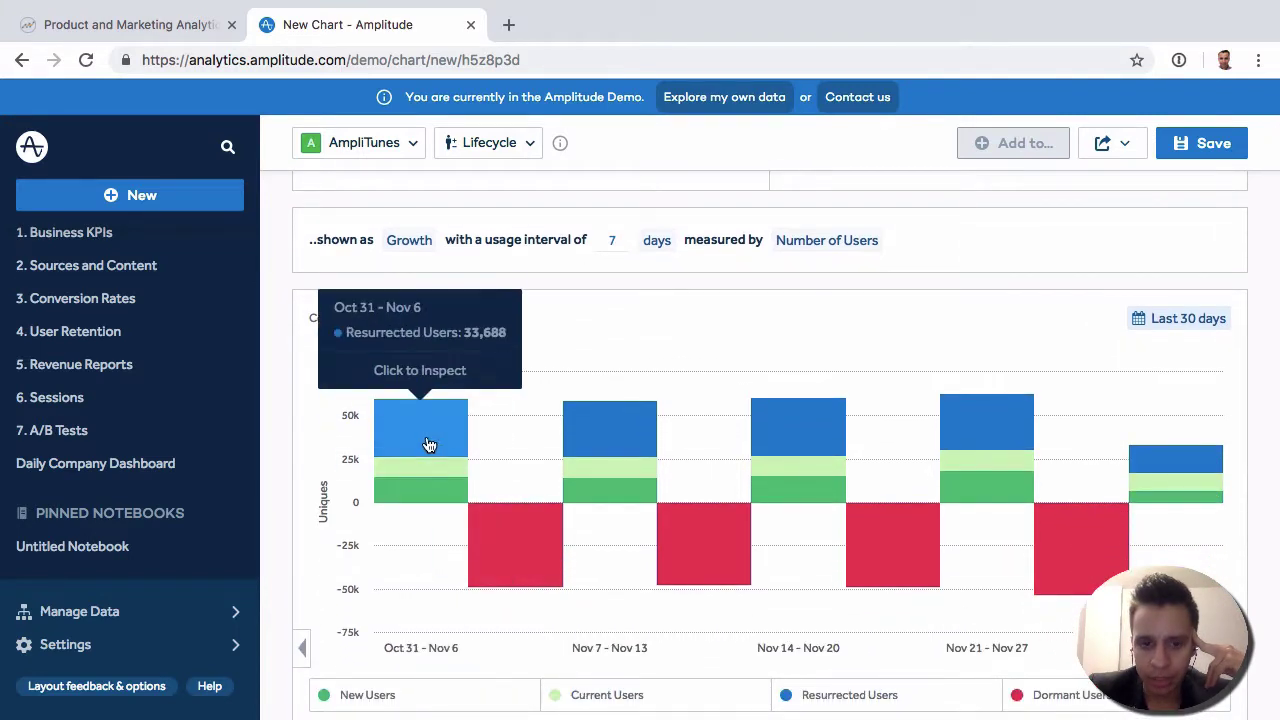
pyautogui.moveTo(427, 481)
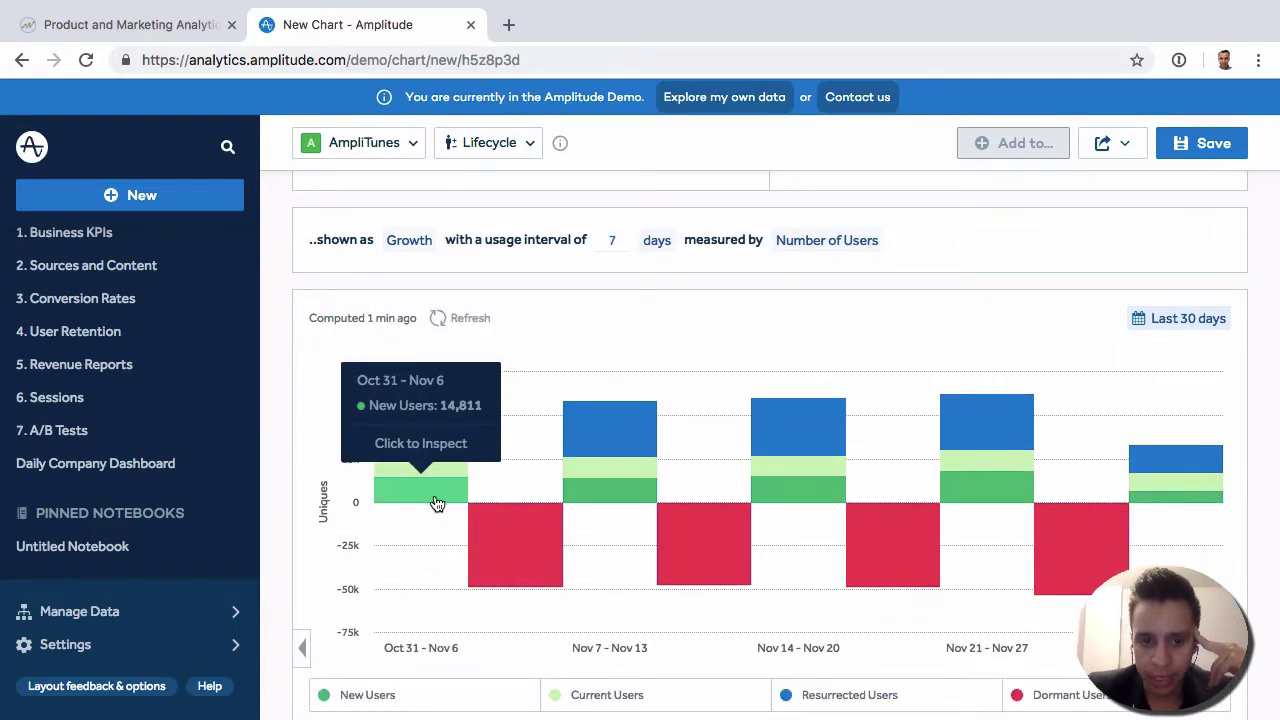
pyautogui.scroll(1, 660, 495)
pyautogui.moveTo(768, 497)
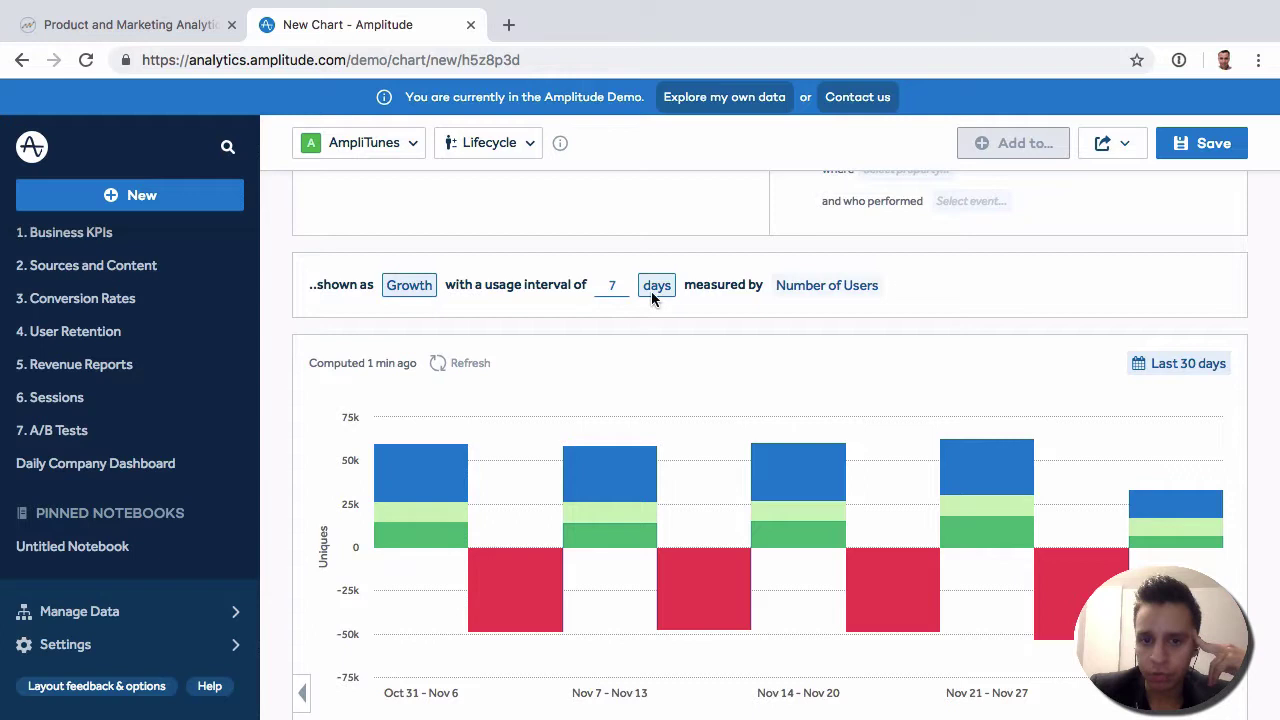
pyautogui.scroll(1, 562, 346)
pyautogui.scroll(1, 562, 346)
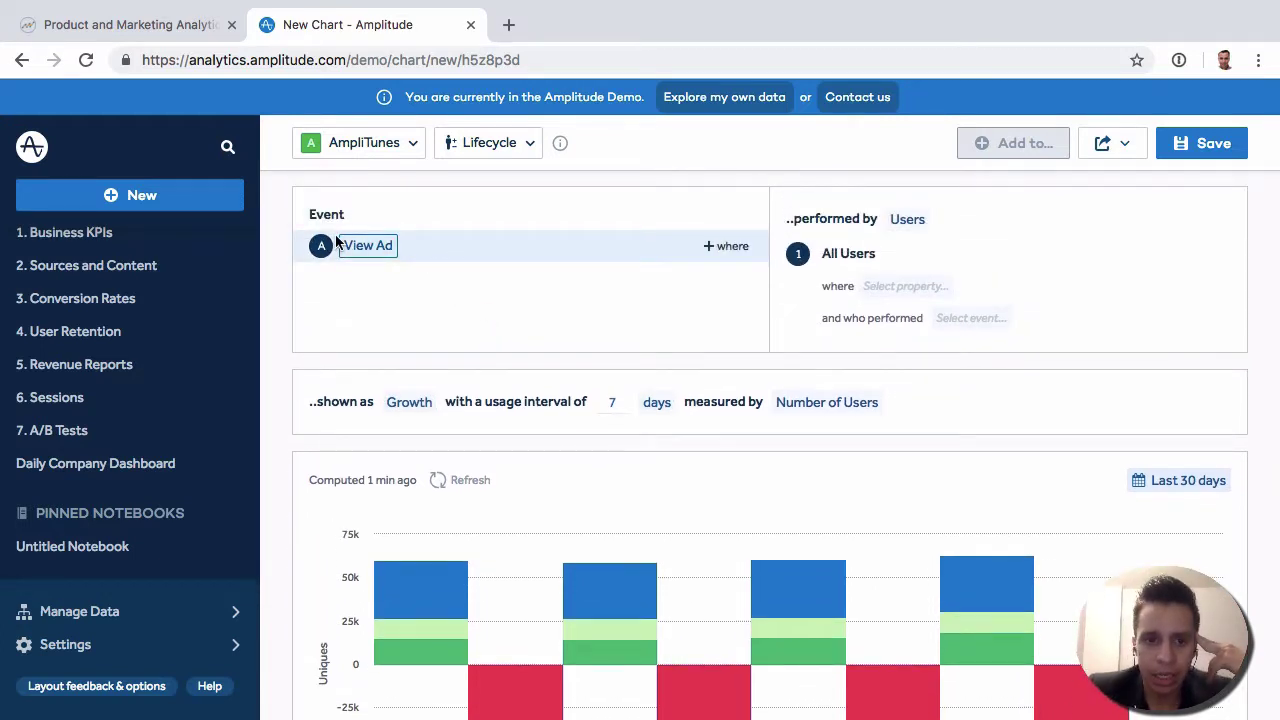
# Step: Replace View Ad with Any Active Event as the analysed event
pyautogui.click(373, 252)
pyautogui.scroll(3, 473, 428)
pyautogui.scroll(5, 472, 424)
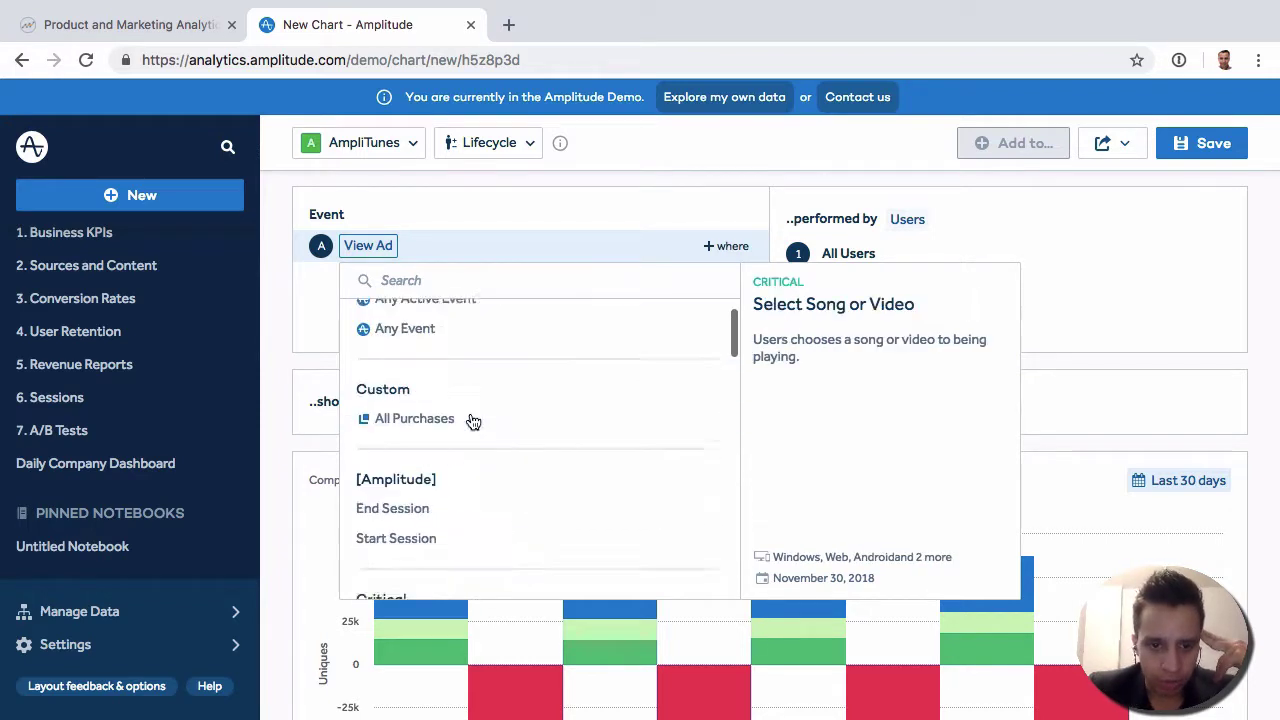
pyautogui.click(437, 348)
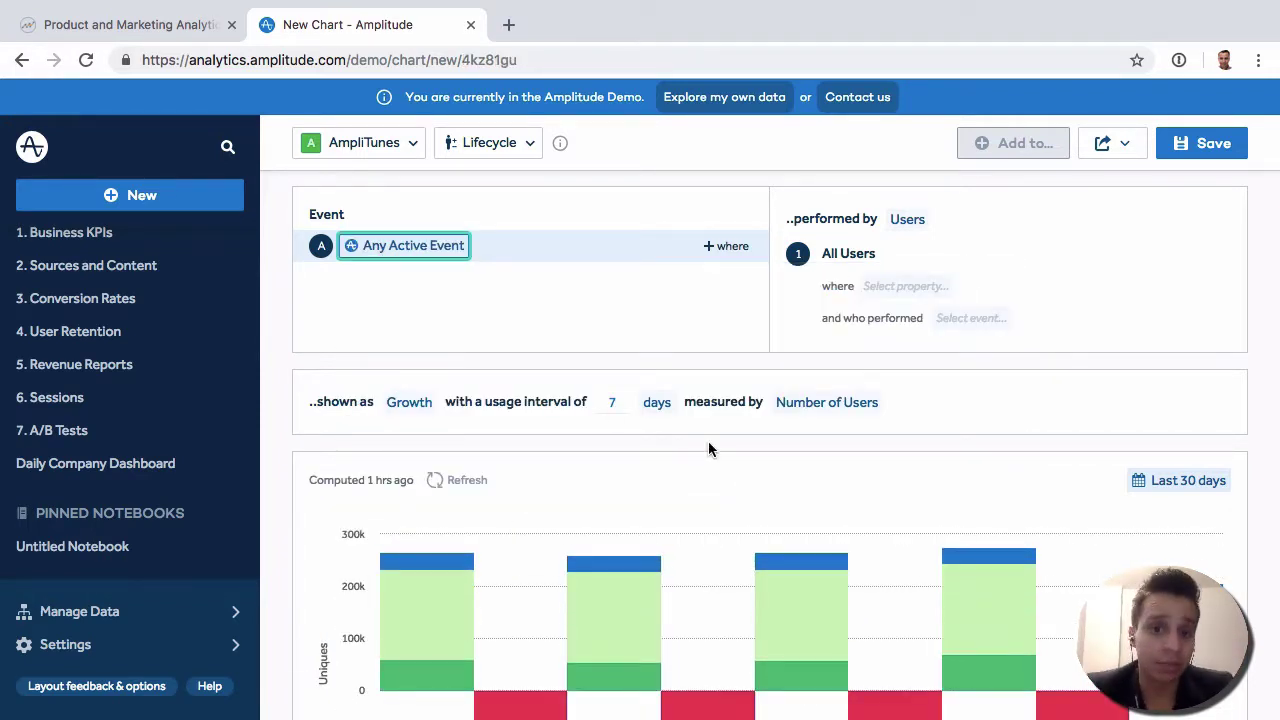
# Step: Review the Growth Breakdown table for Any Active Event at 7-day intervals
pyautogui.scroll(-2, 708, 449)
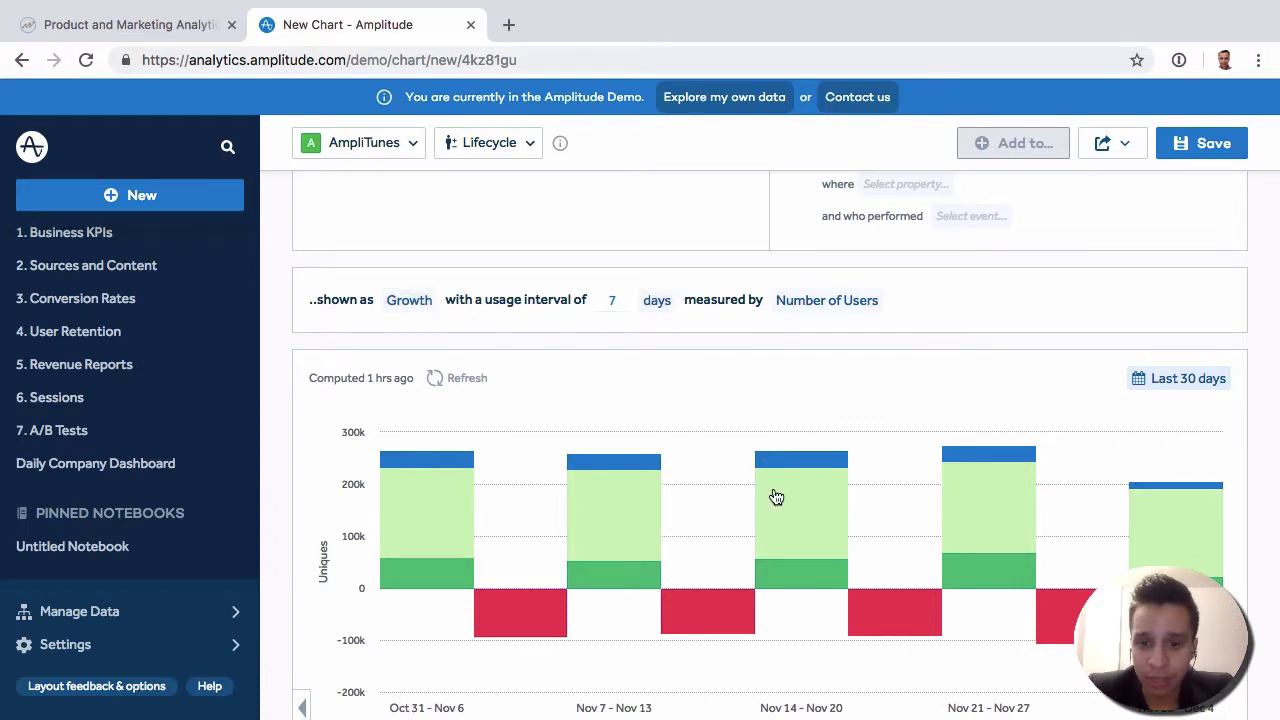
pyautogui.scroll(-2, 823, 545)
pyautogui.scroll(-2, 730, 520)
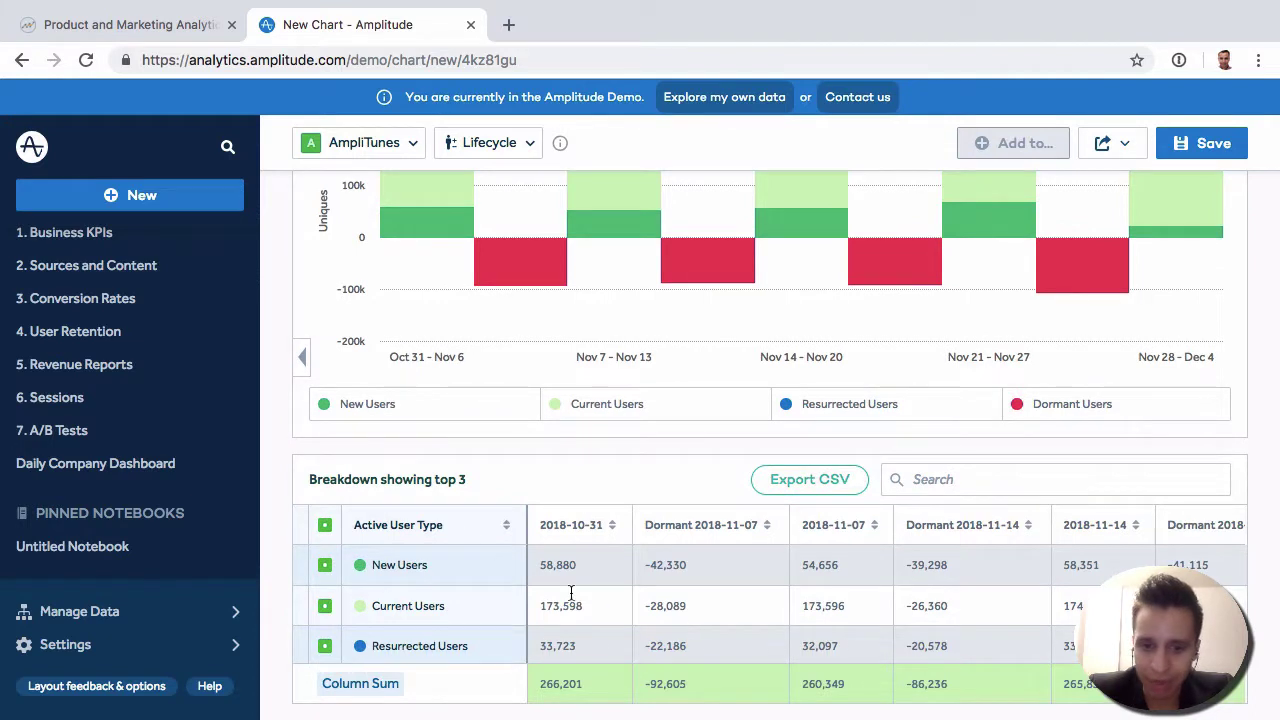
pyautogui.hscroll(1, 706, 586)
pyautogui.hscroll(5, 706, 586)
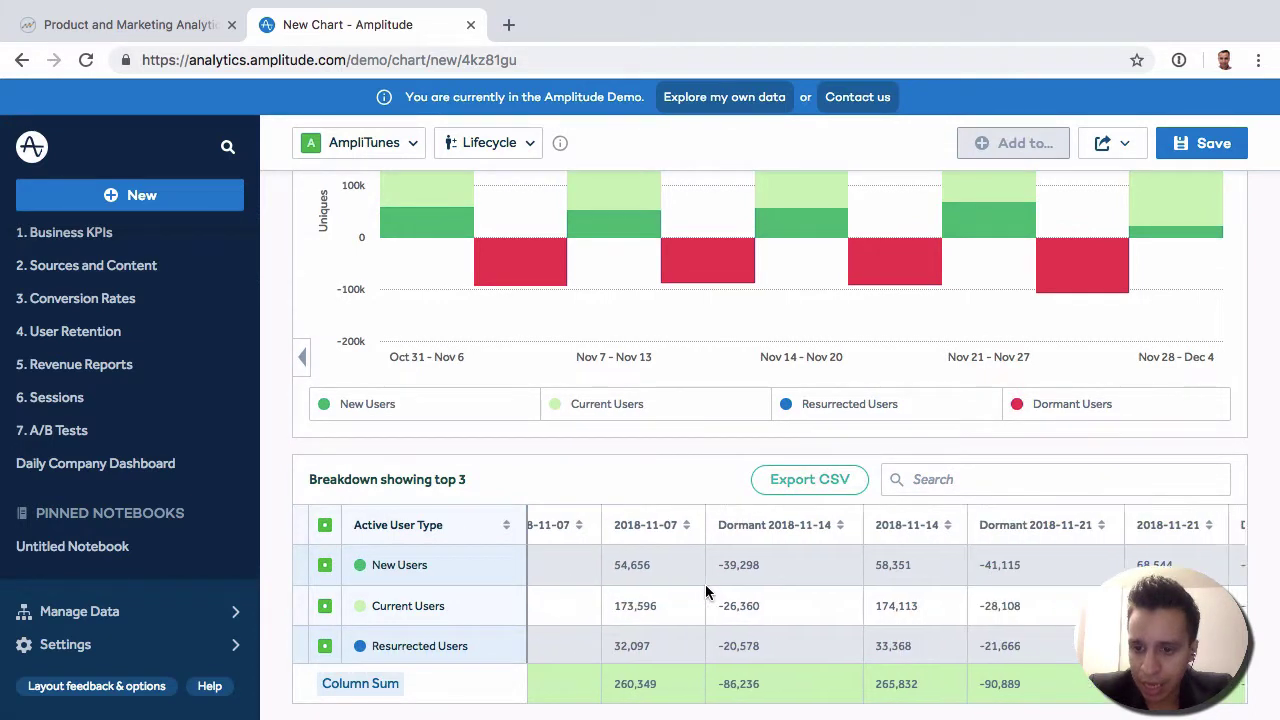
pyautogui.scroll(6, 705, 584)
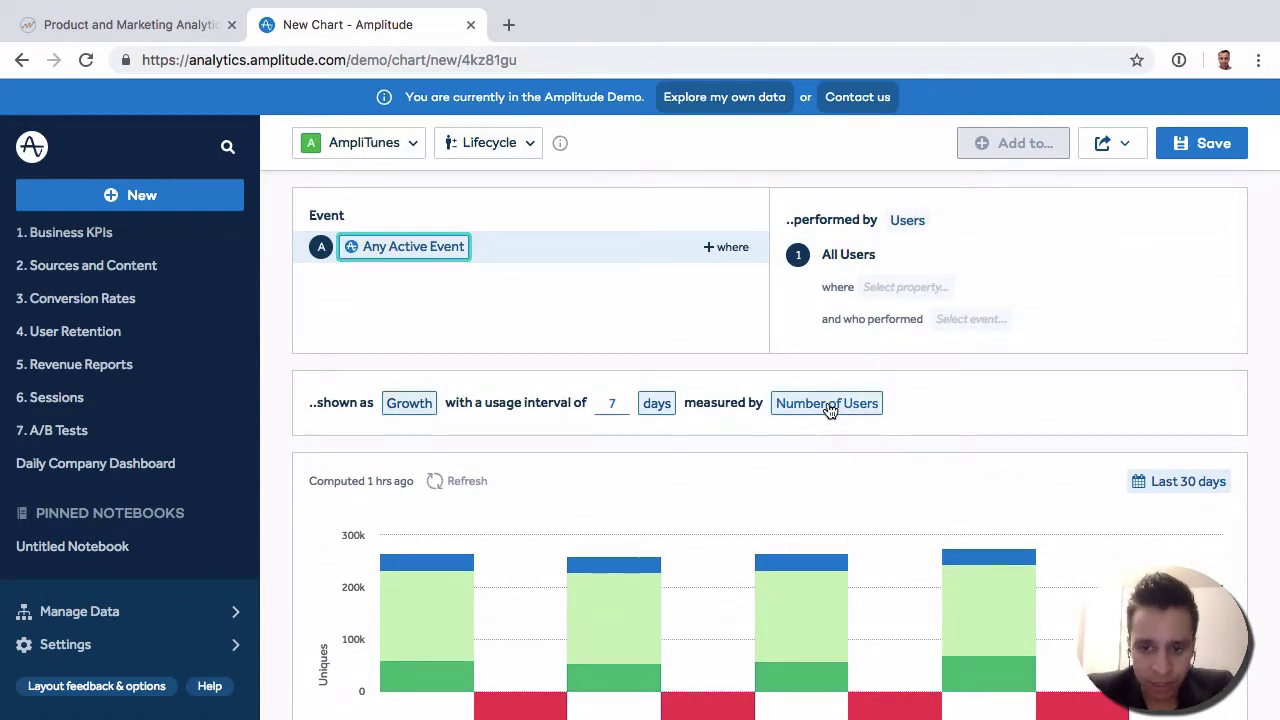
# Step: Change the 'shown as' view from Growth to Dormant and look over the Dormant chart
pyautogui.click(829, 405)
pyautogui.click(986, 413)
pyautogui.click(432, 403)
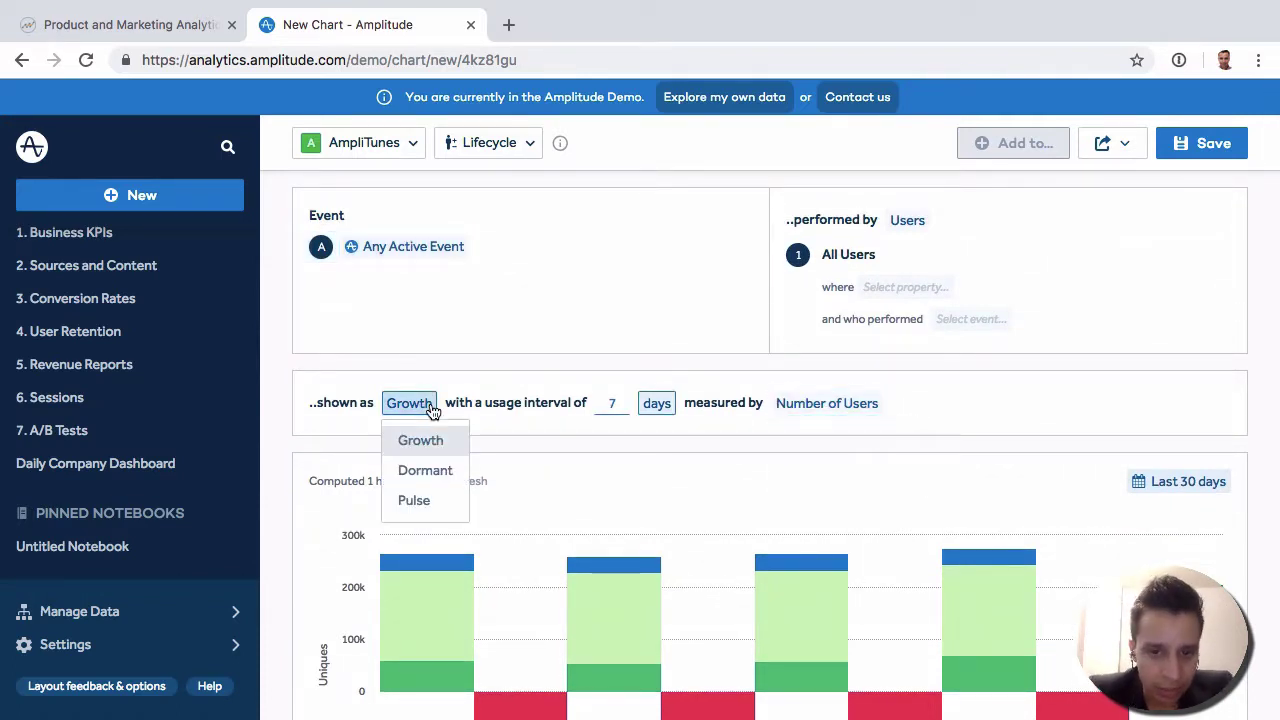
pyautogui.click(436, 470)
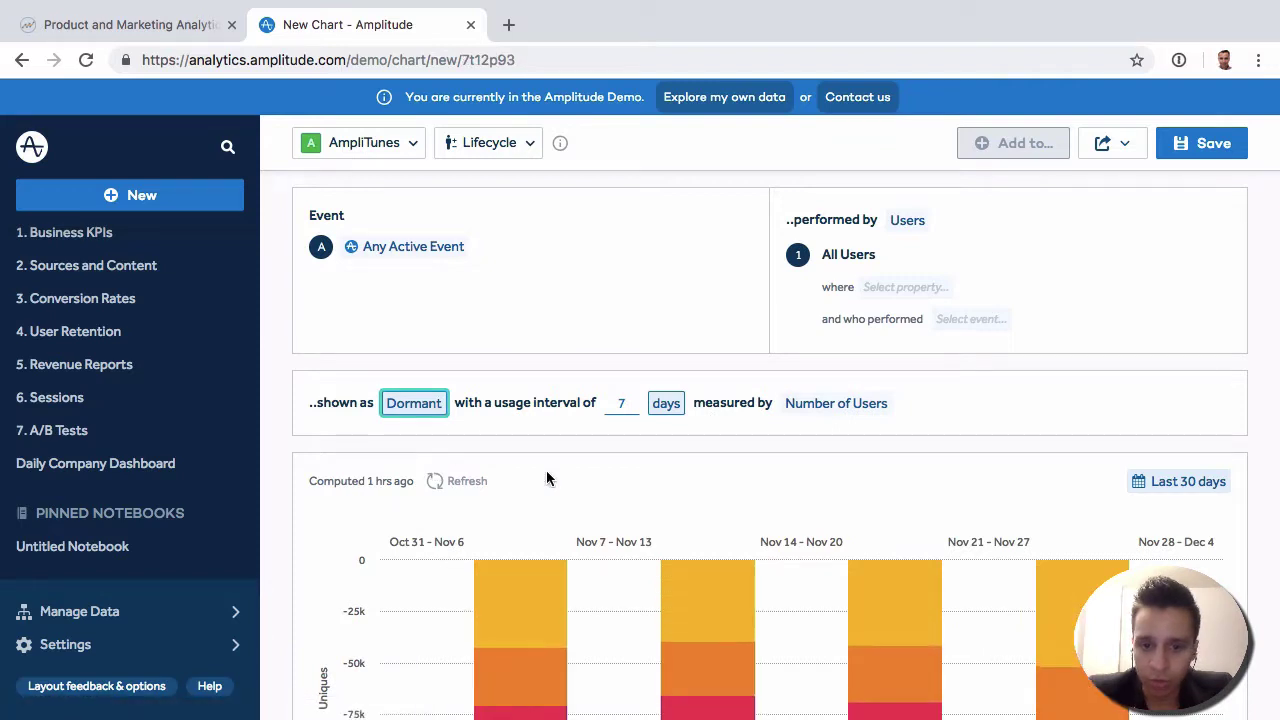
pyautogui.scroll(-2, 600, 580)
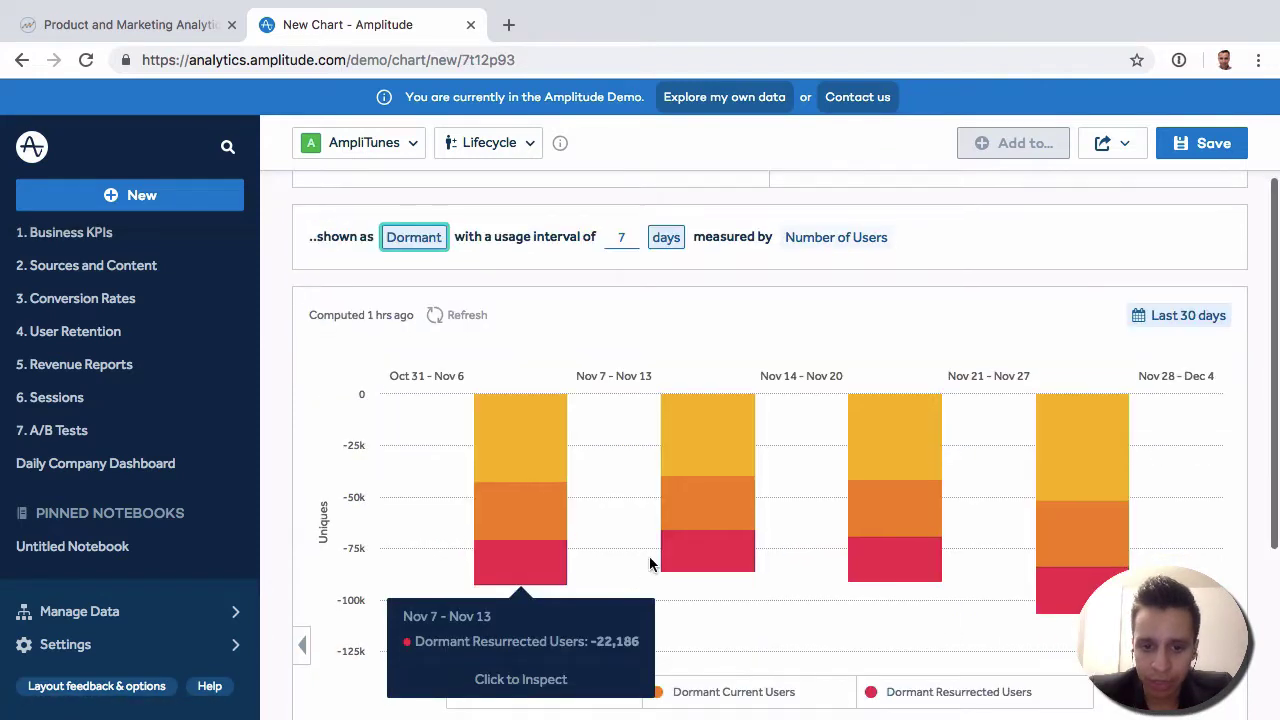
pyautogui.scroll(-1, 649, 556)
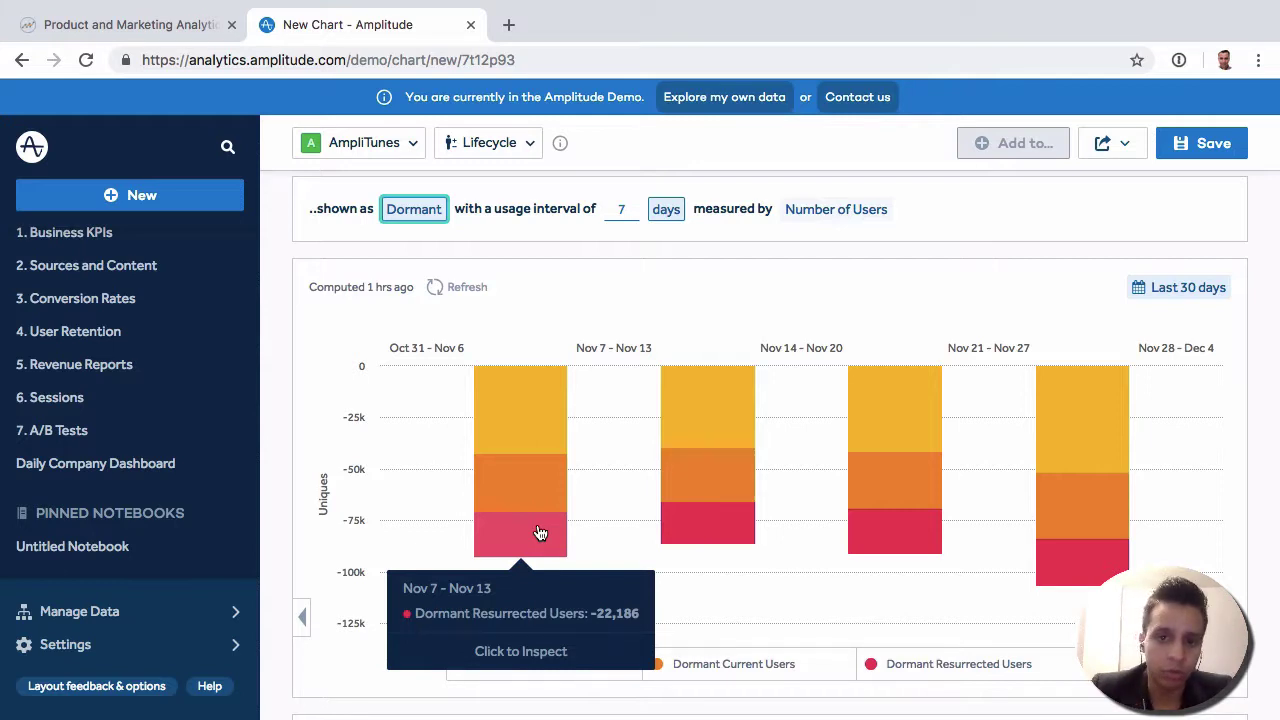
pyautogui.scroll(1, 600, 471)
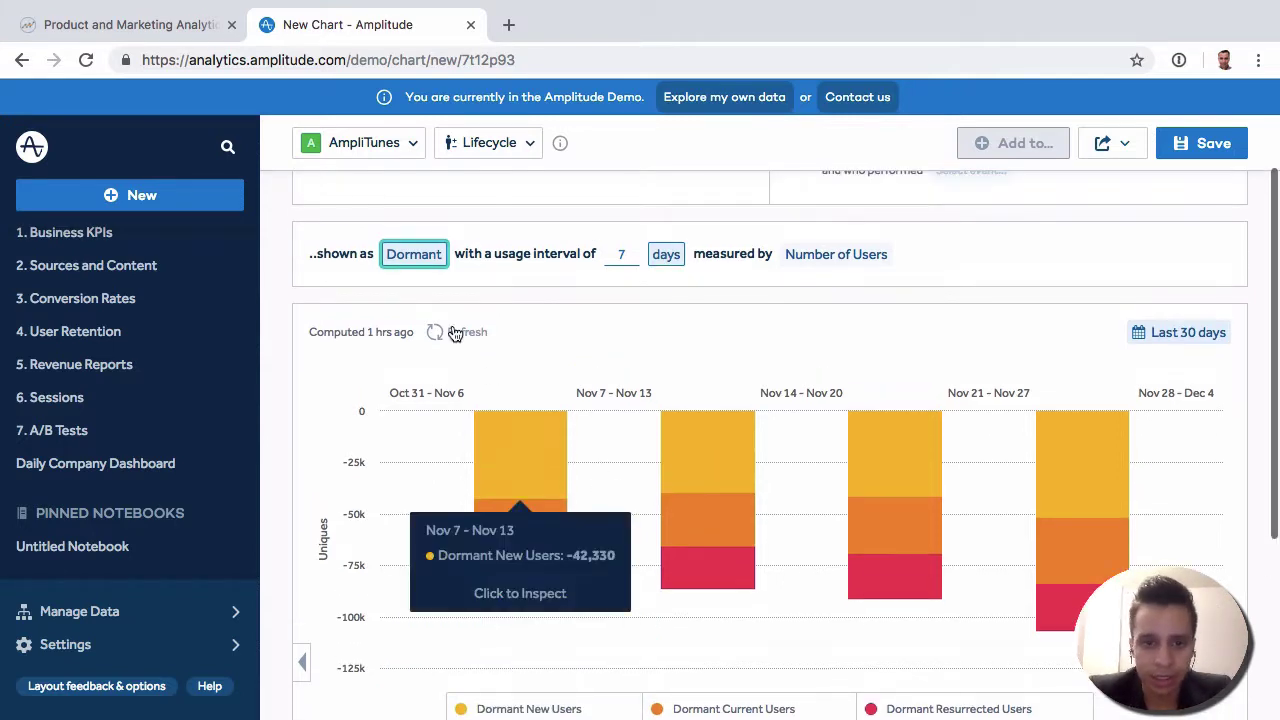
# Step: Switch the view to Pulse and check weekly values like 1.06 (Nov 14–20) and 1.1 (Nov 21–27)
pyautogui.click(403, 256)
pyautogui.click(430, 349)
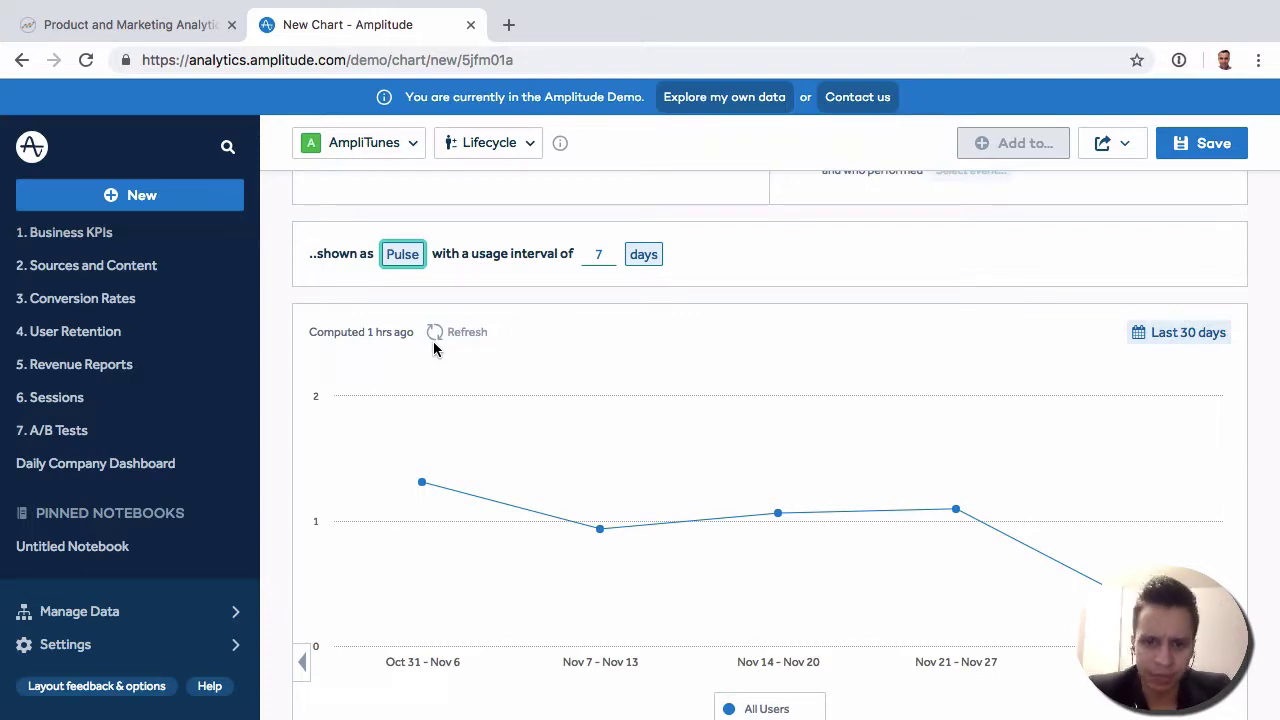
pyautogui.moveTo(757, 517)
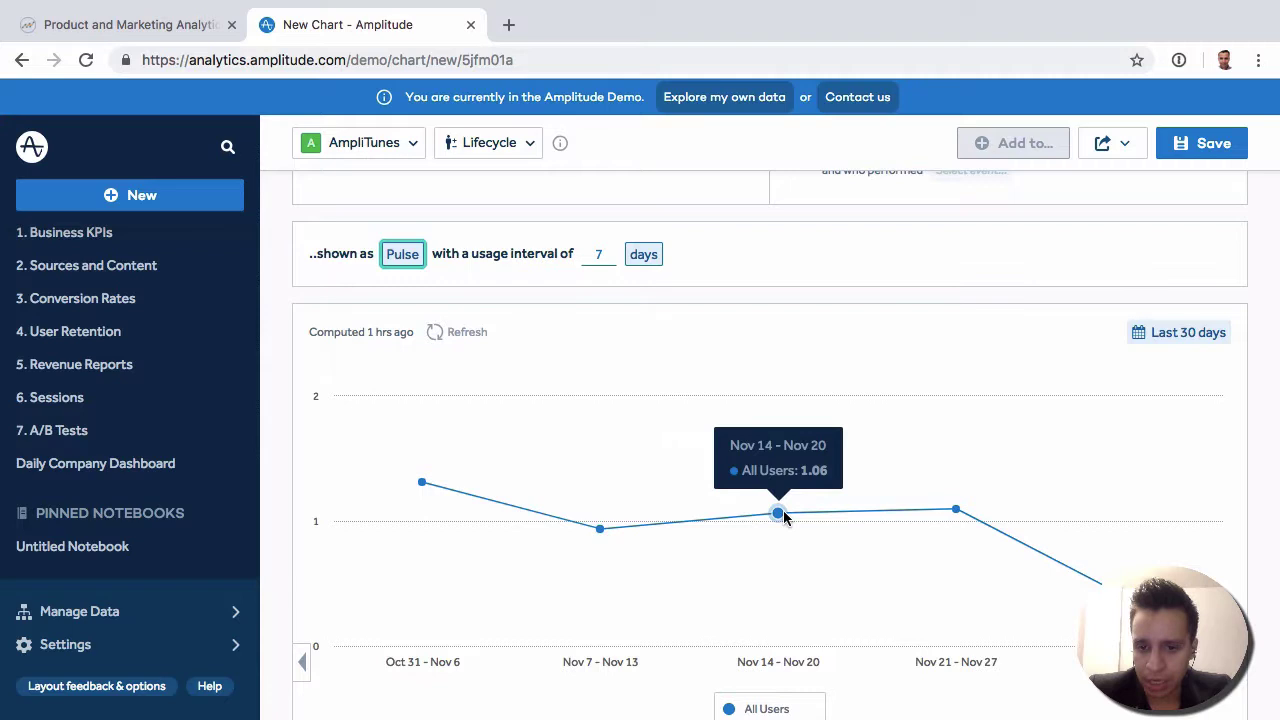
pyautogui.moveTo(437, 500)
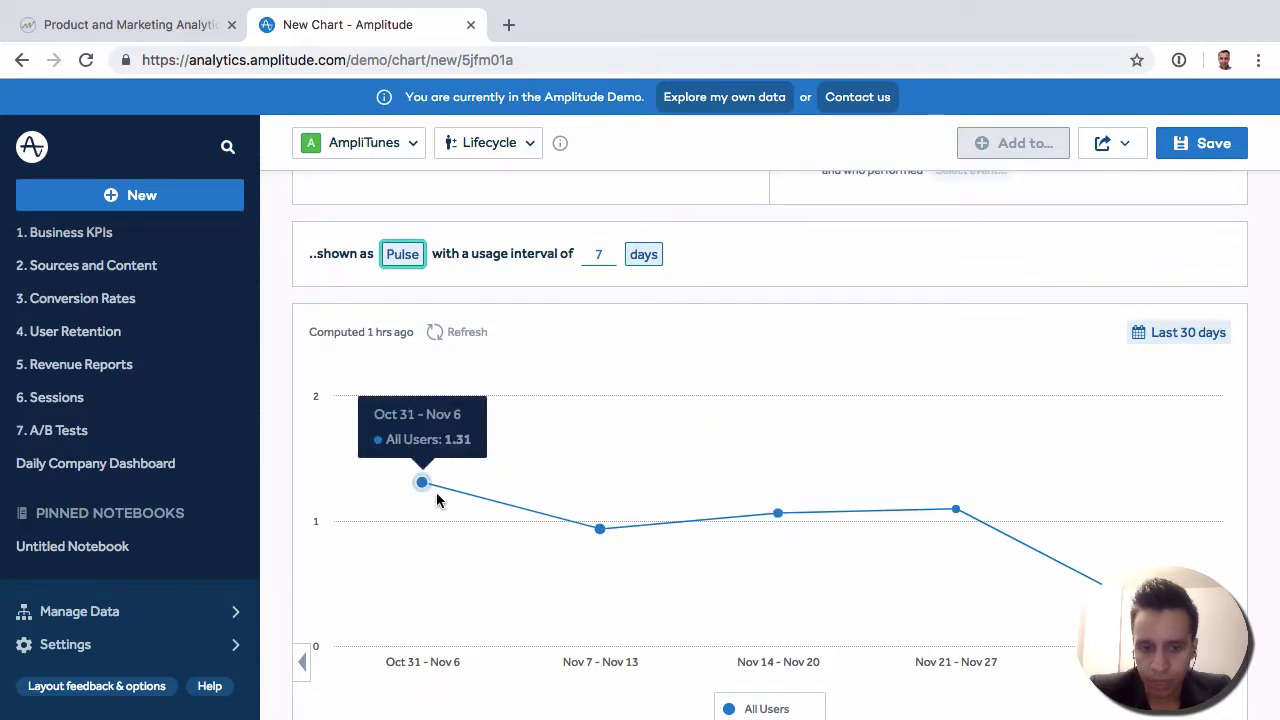
pyautogui.moveTo(1016, 535)
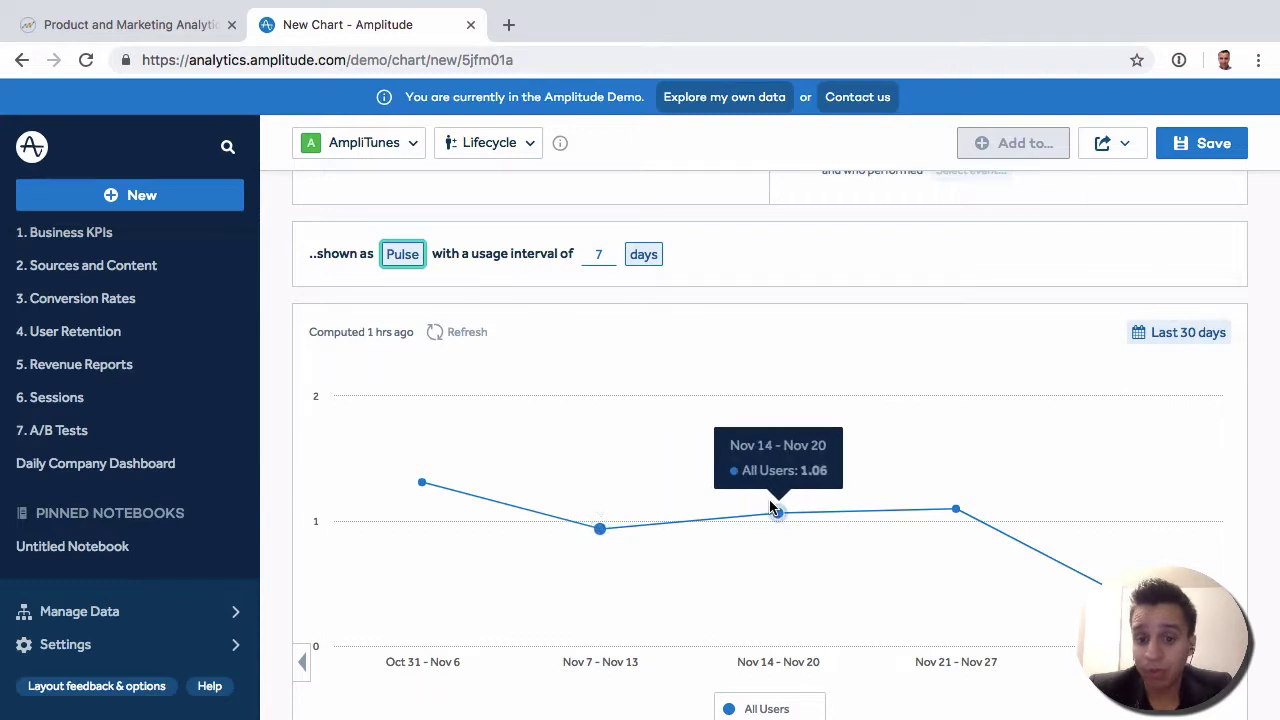
pyautogui.moveTo(584, 524)
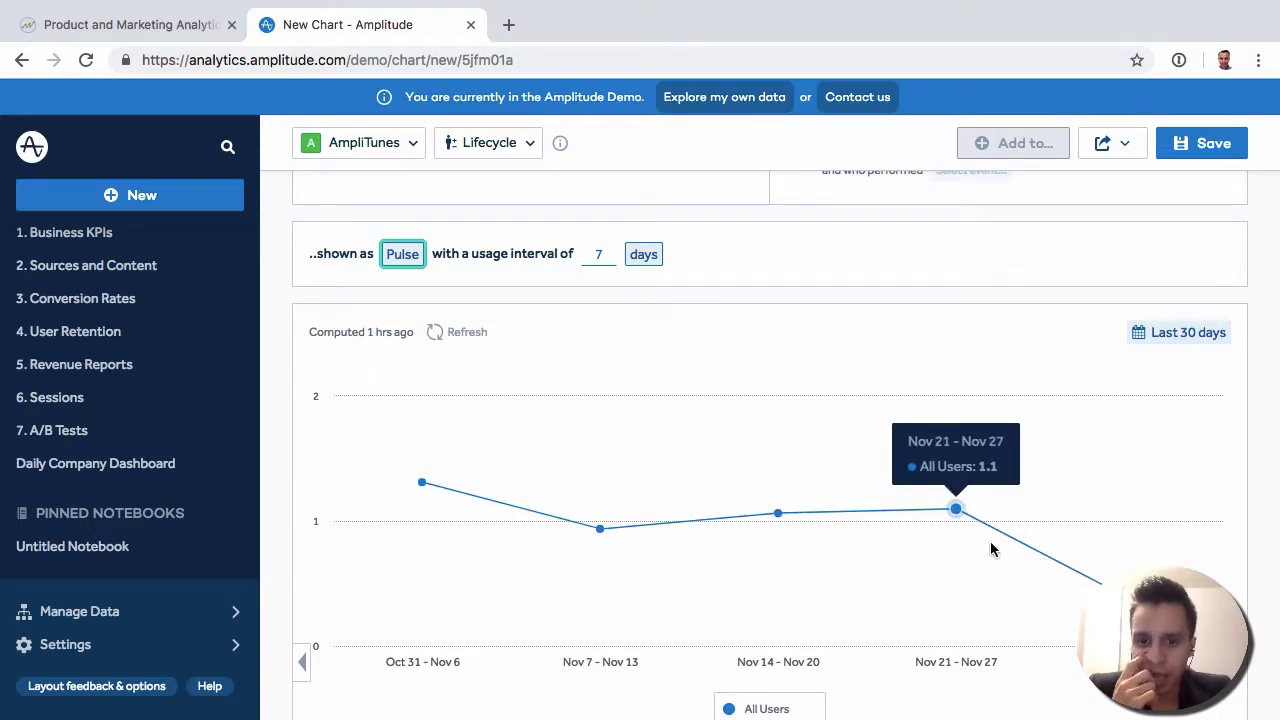
pyautogui.scroll(3, 668, 423)
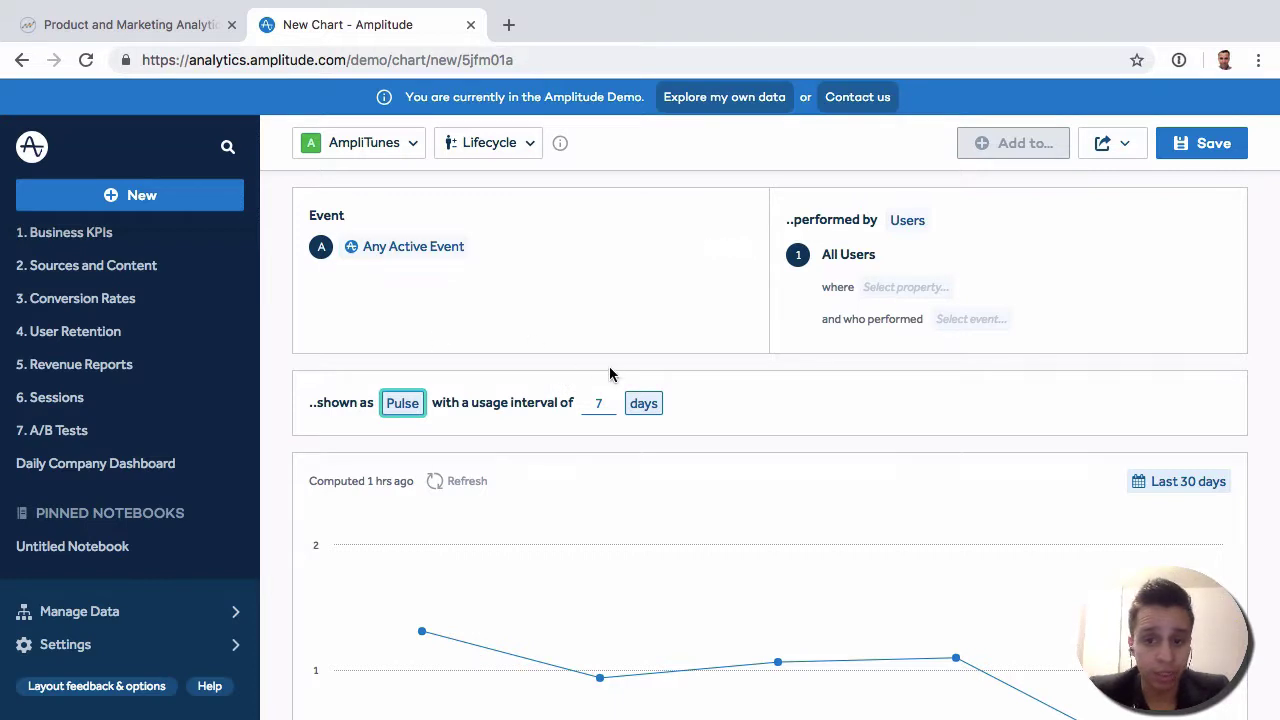
pyautogui.scroll(-1, 472, 333)
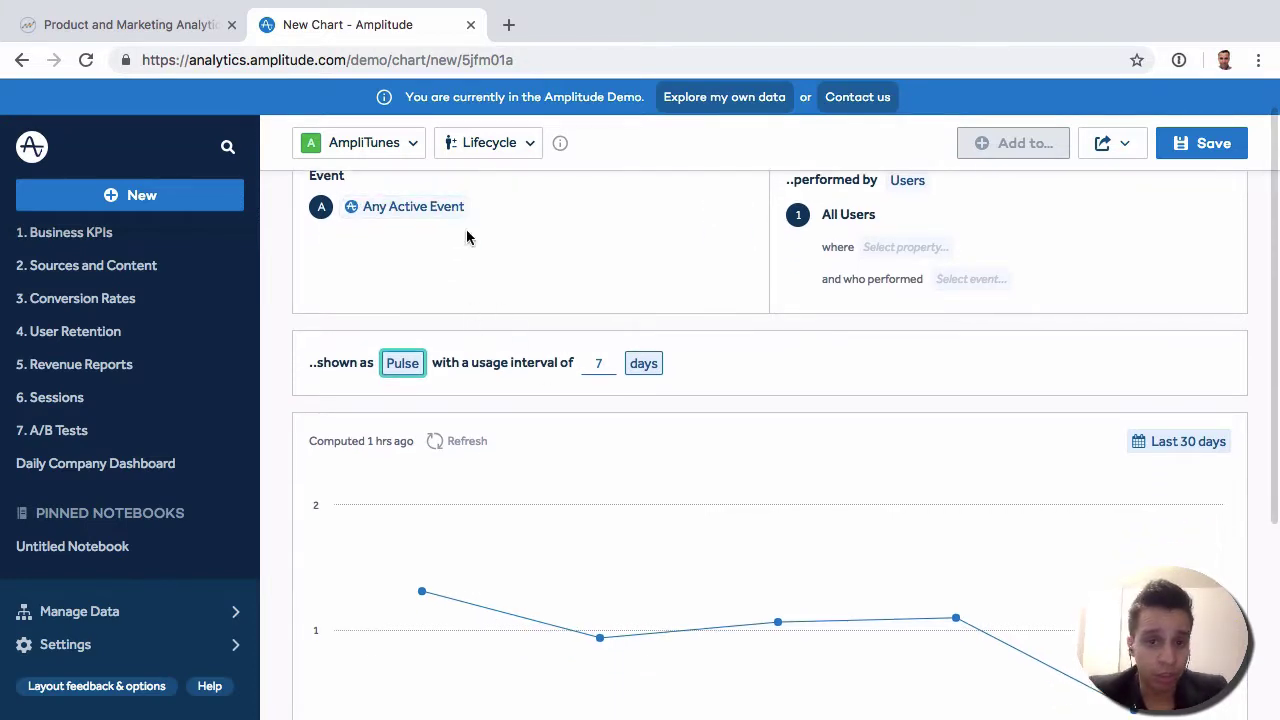
pyautogui.scroll(1, 643, 270)
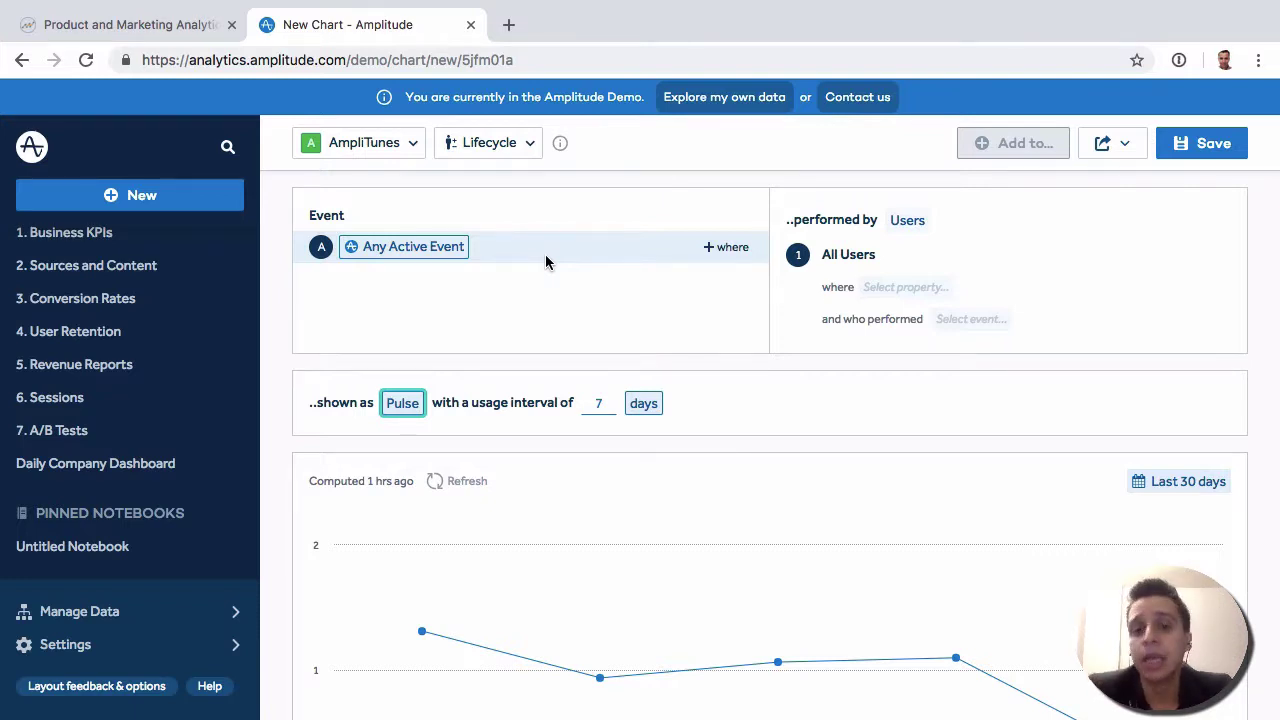
pyautogui.scroll(-1, 545, 262)
pyautogui.scroll(1, 545, 262)
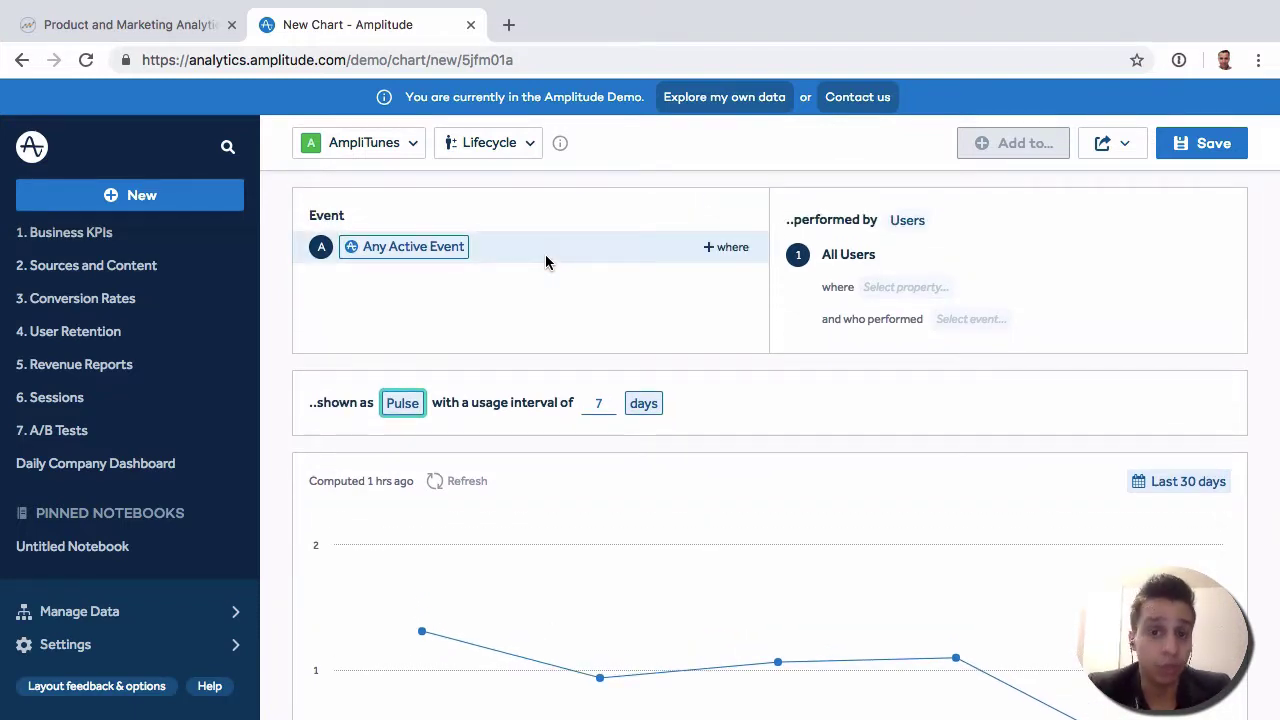